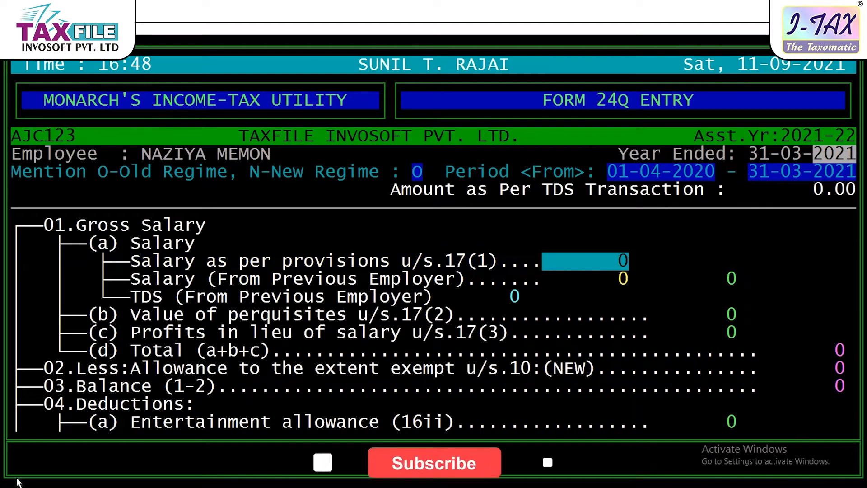
- Enter 222000 as the salary as per provisions u/s 17(1) and accept 0 for the remaining gross salary entries
type("222000")
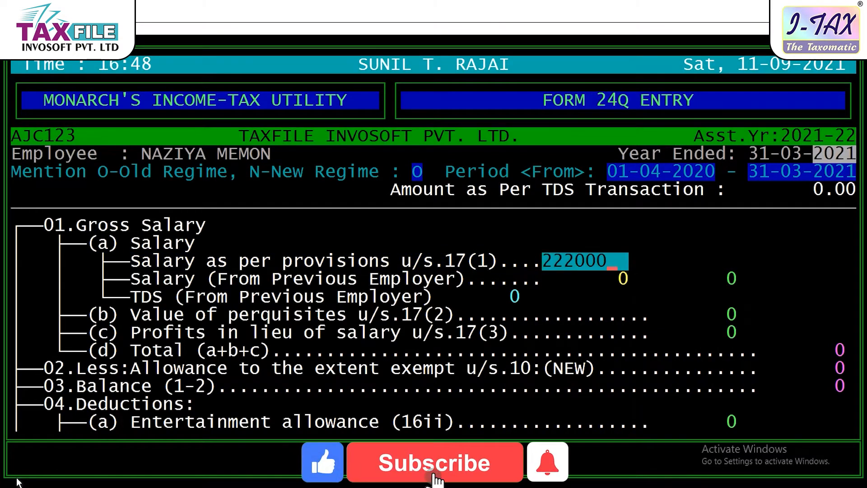
key("Return")
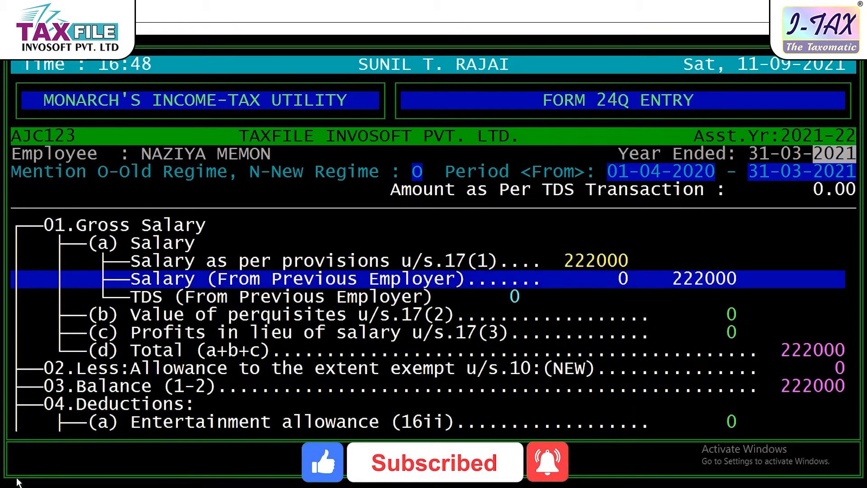
key("Return")
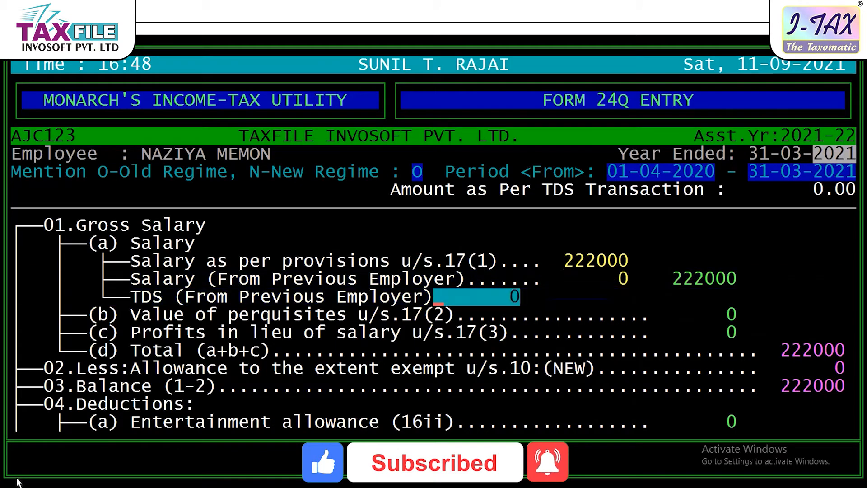
key("Return")
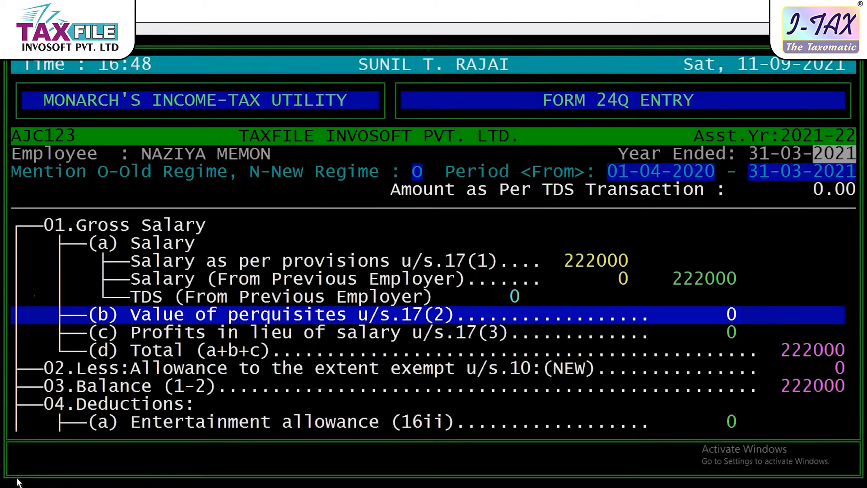
key("Return")
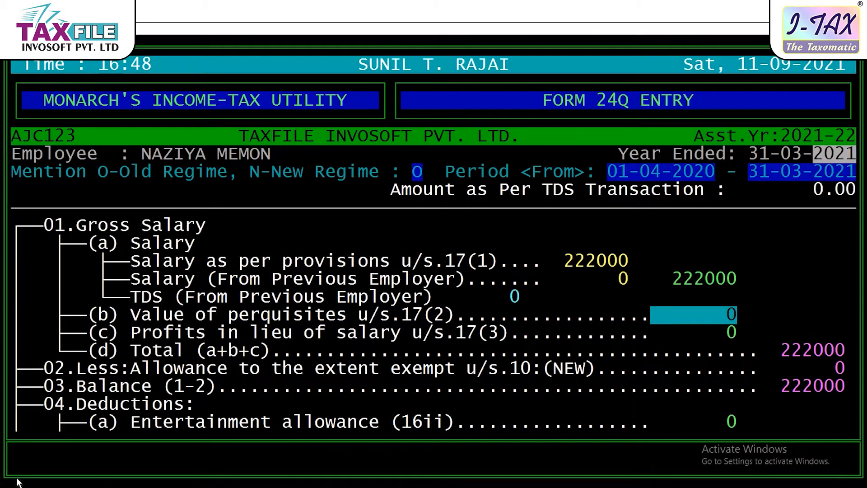
key("Return")
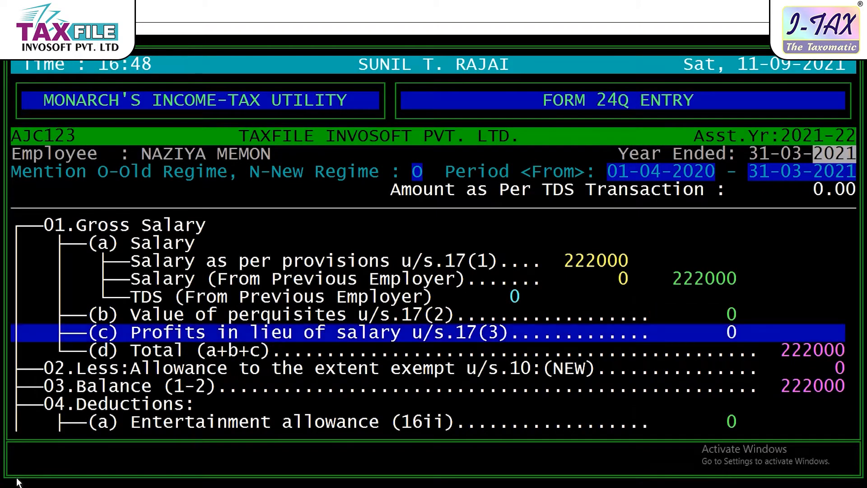
key("Return")
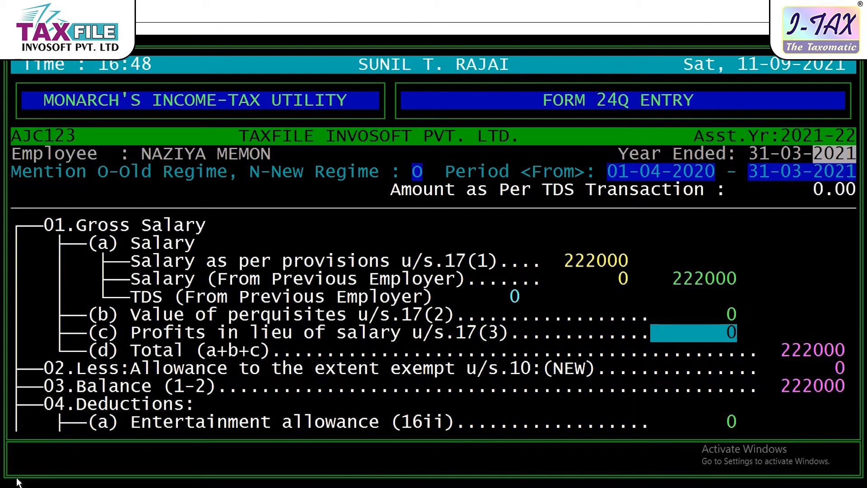
key("Return")
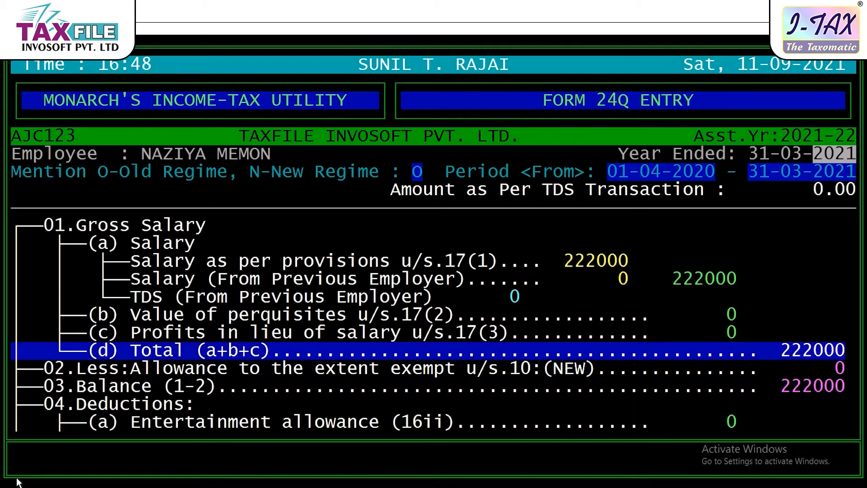
- Open the exempt allowance u/s 10 details and choose section 10(13A)-House Rent Allowance from the section help list for the first row
key("Return")
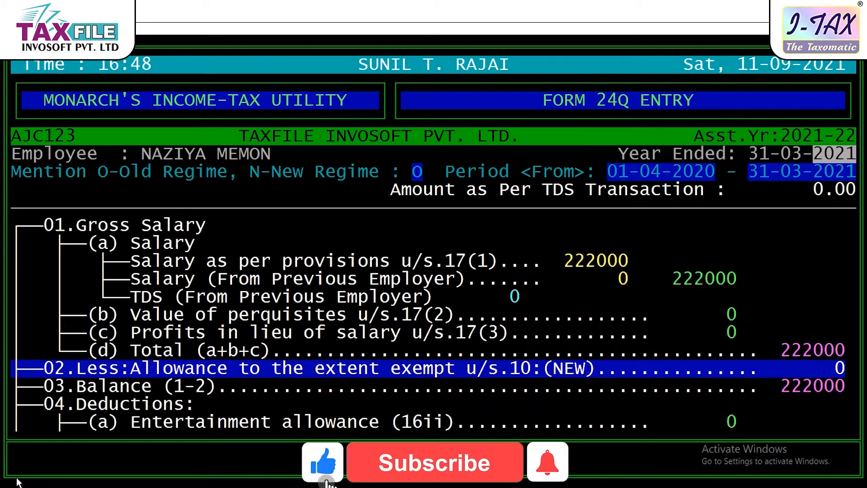
key("Return")
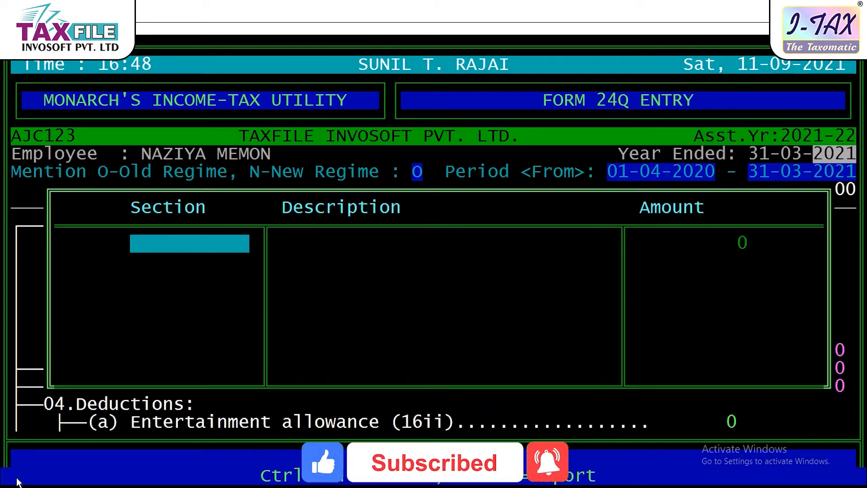
key("Right")
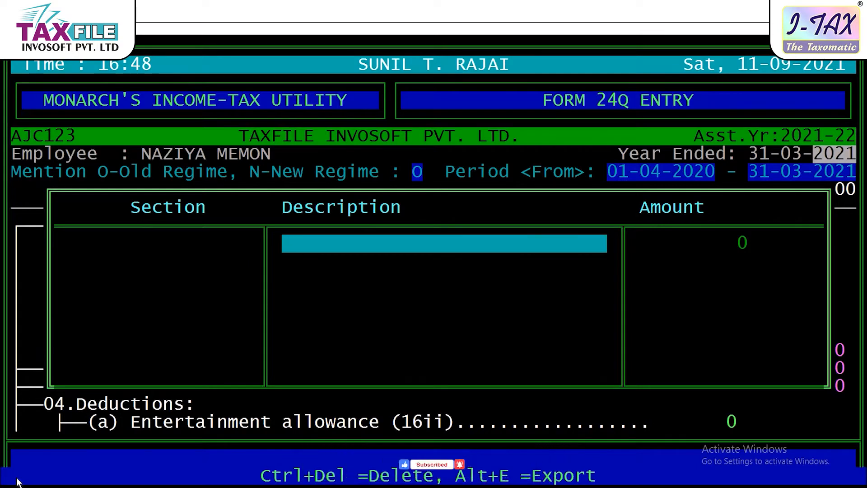
key("Left")
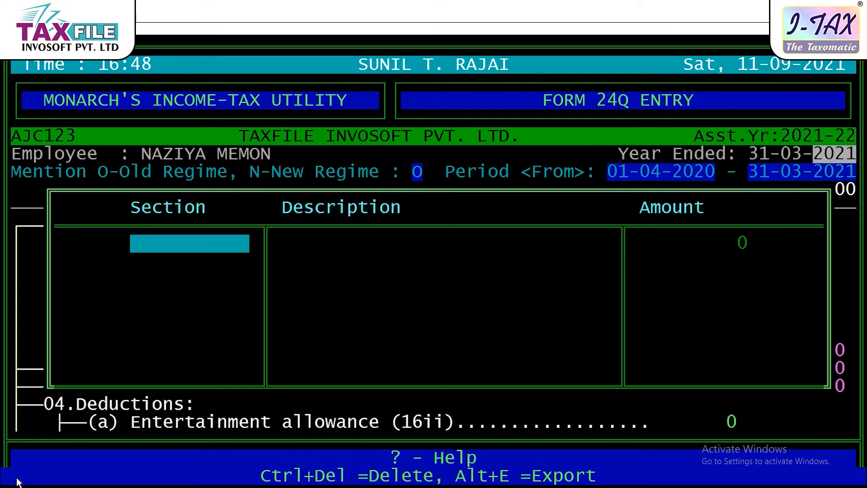
type("?")
key("Return")
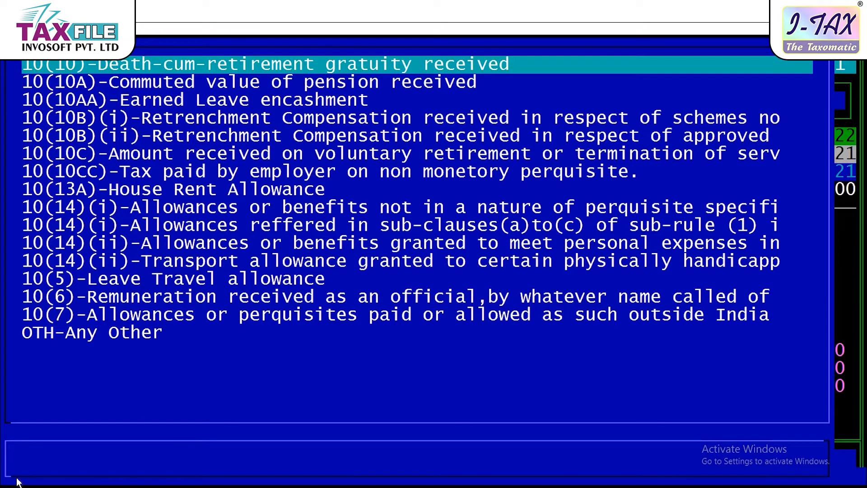
key("Down")
key("Down")
key("Down")
key("Down")
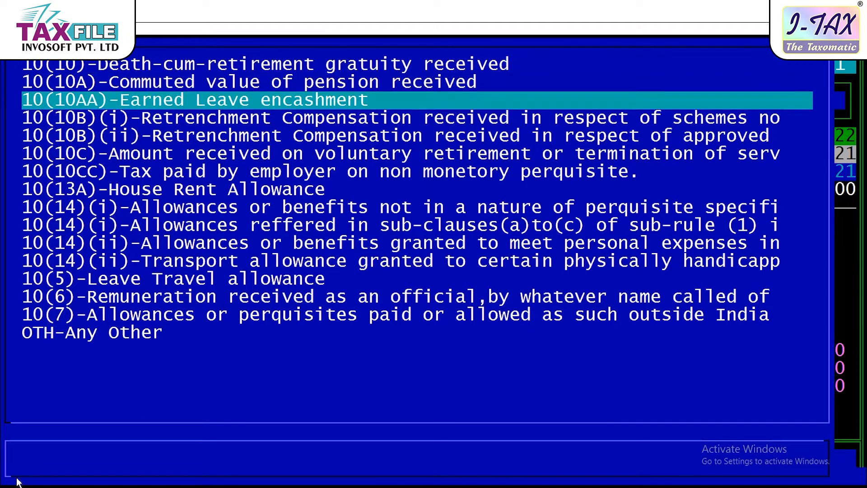
key("Down")
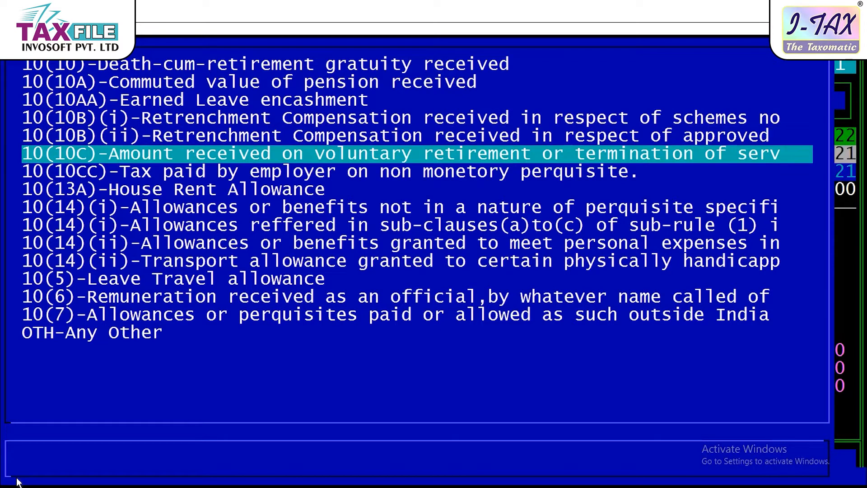
key("Down")
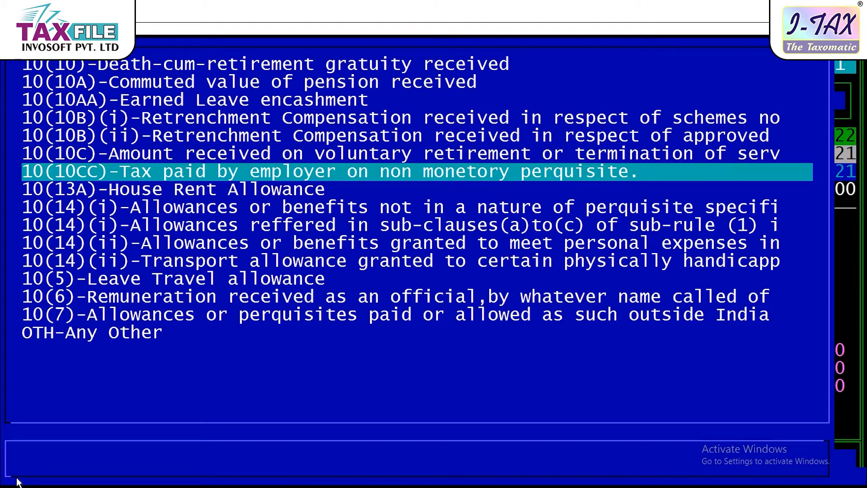
key("Down")
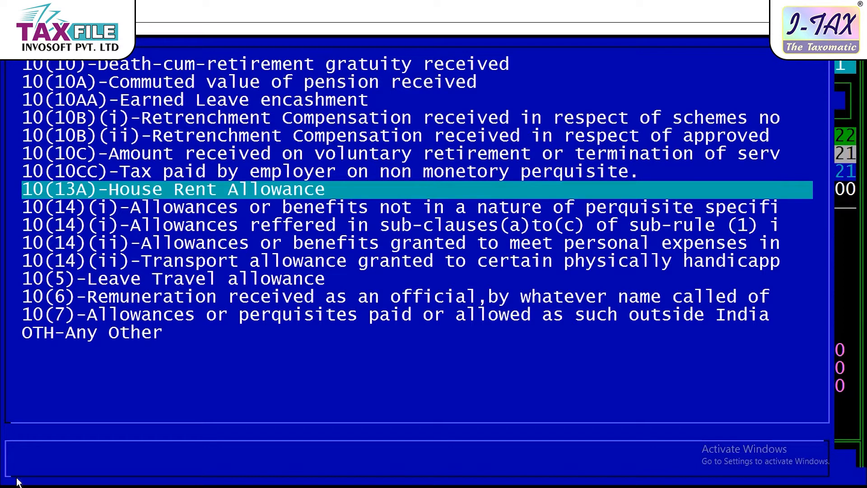
key("Return")
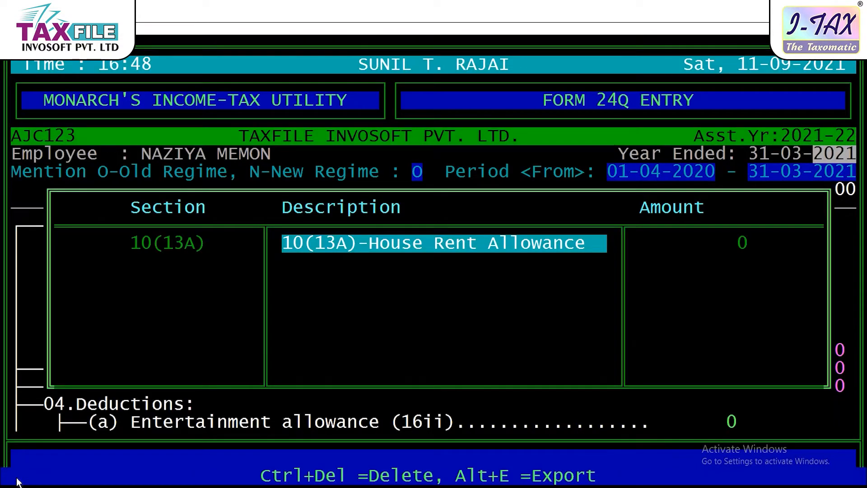
- Set the House Rent Allowance amount to 22000 and close the exempt allowance table
key("Return")
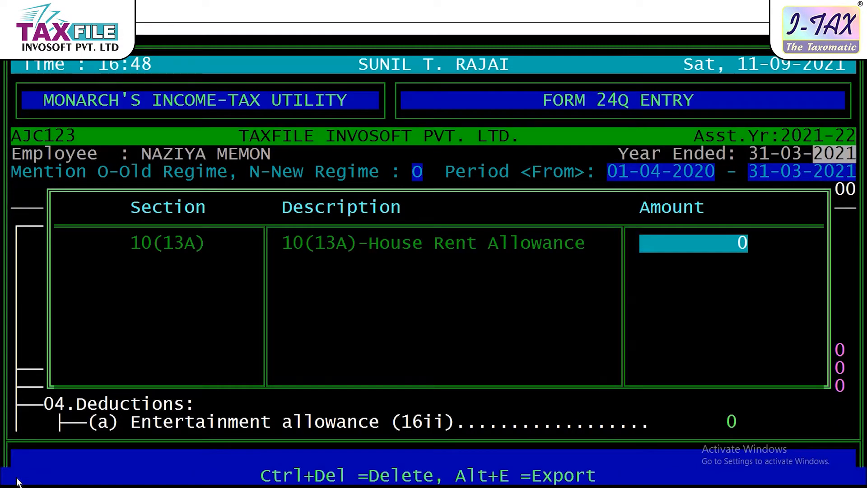
type("22000")
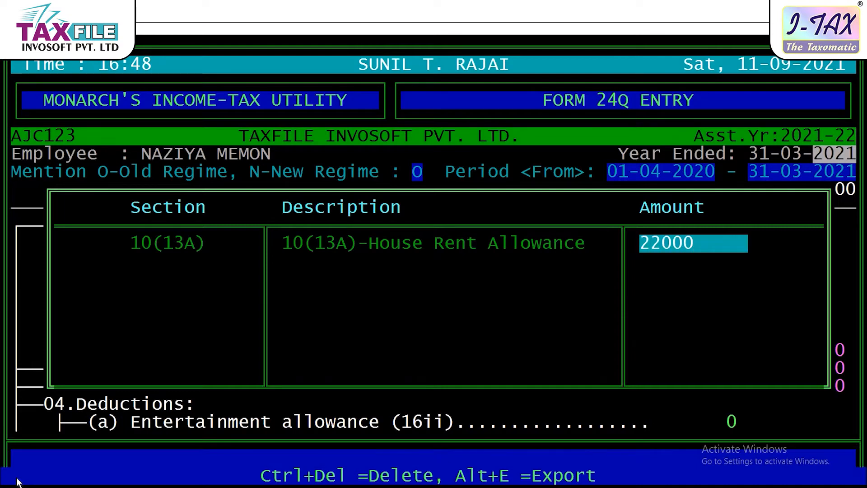
key("Return")
key("Escape")
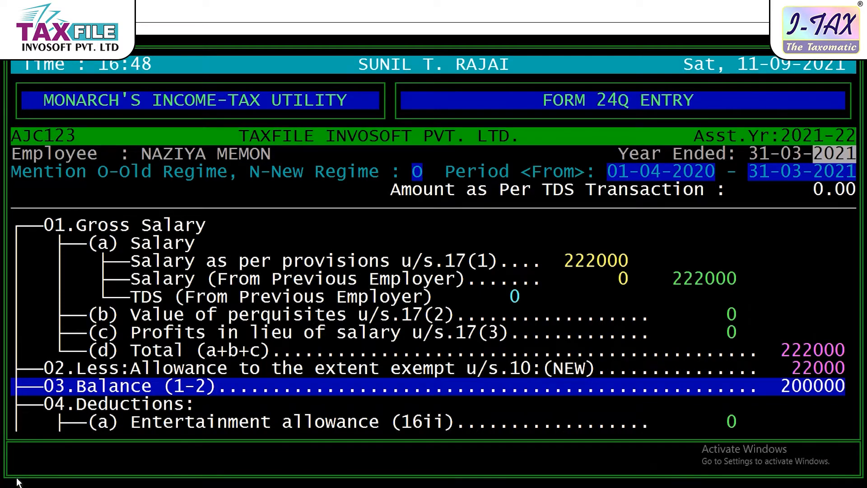
- Accept 0 for the entertainment allowance and enter 1800 as Professional Tax u/s 16(iii) under Deductions
key("Return")
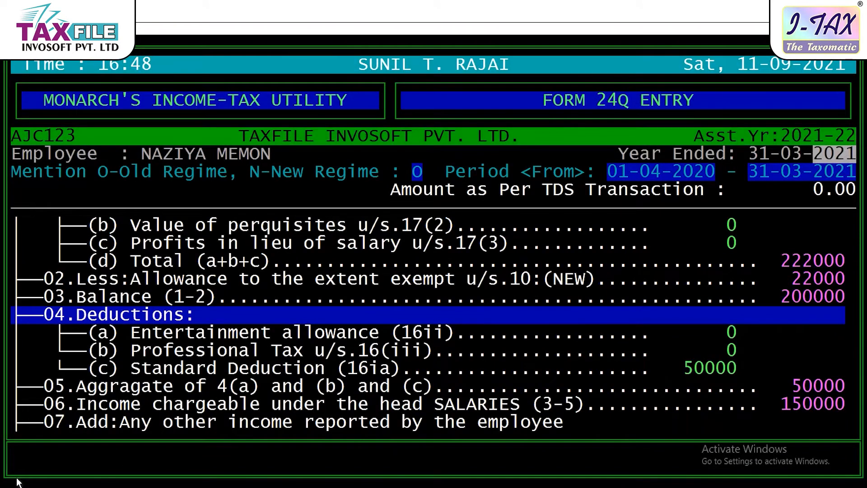
key("Return")
key("Return")
key("Return")
key("Return")
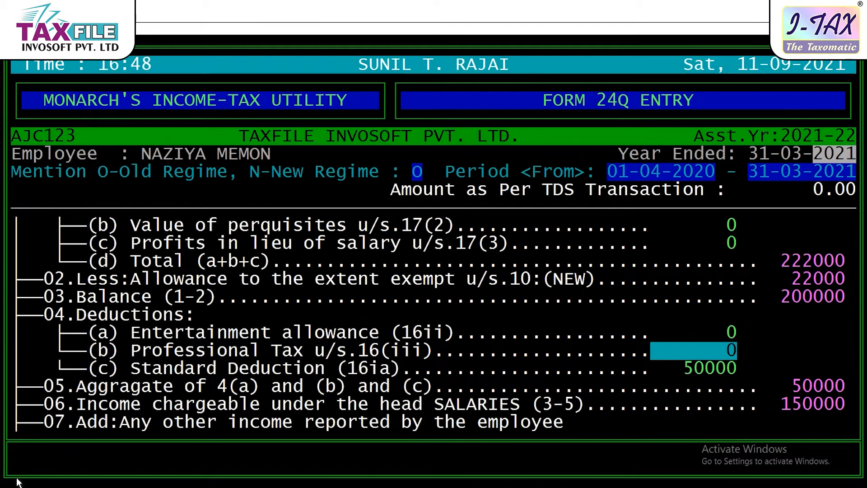
type("1800")
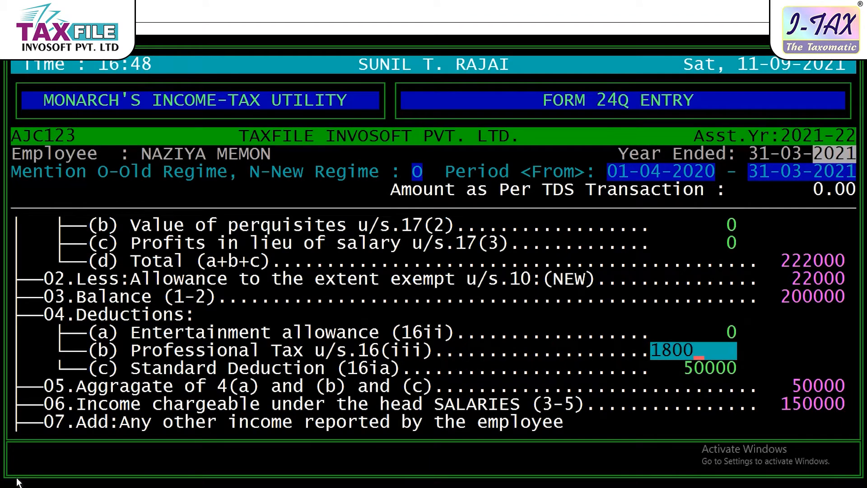
key("Return")
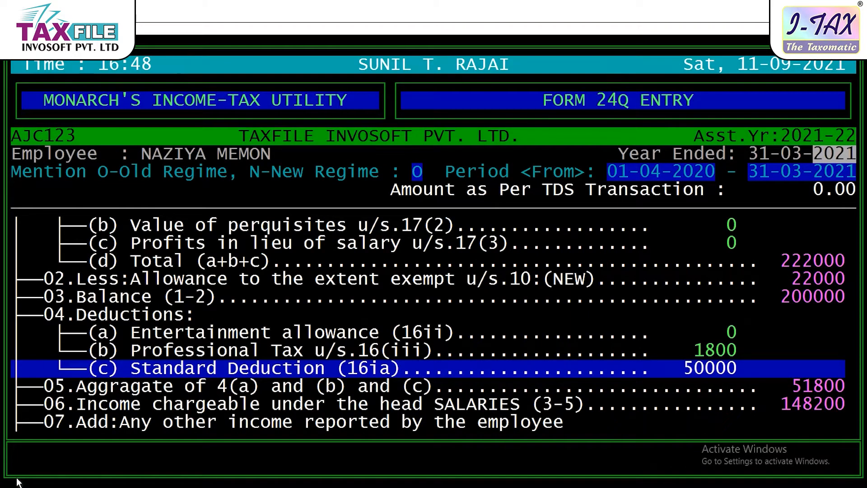
- Enter 150000 as the income from house property reported by the employee for TDS
key("Down")
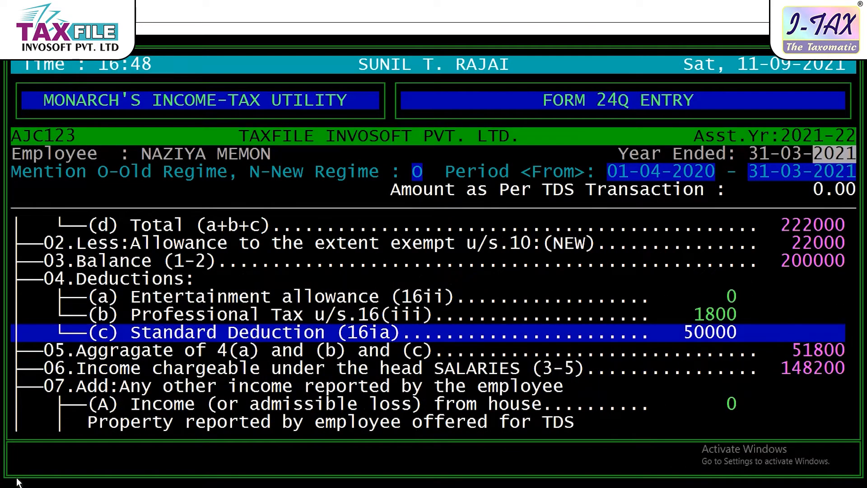
key("Return")
key("Return")
key("Return")
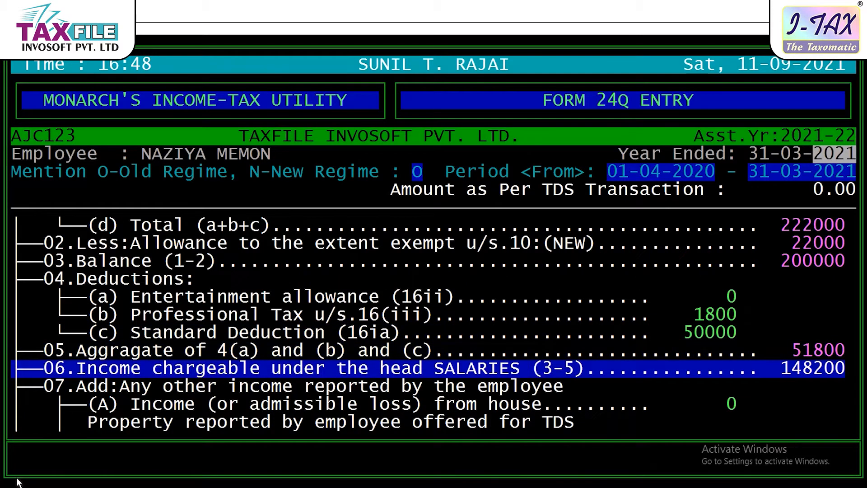
key("Return")
key("Return")
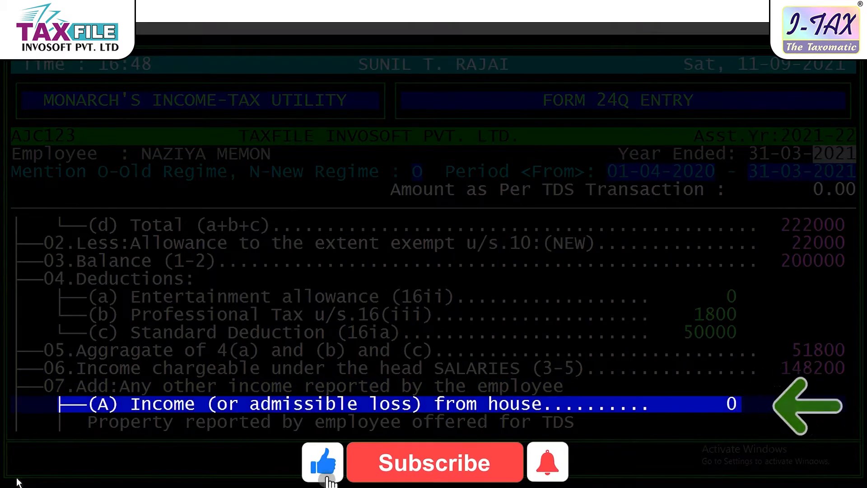
key("Return")
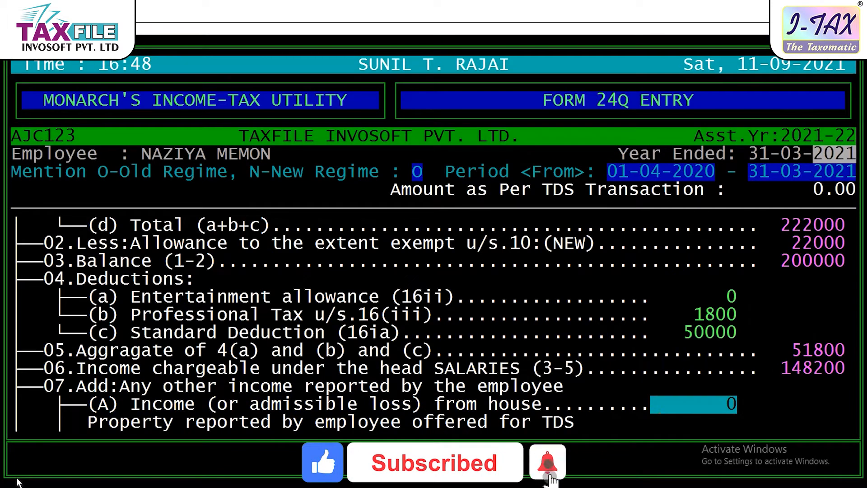
type("150000")
key("Return")
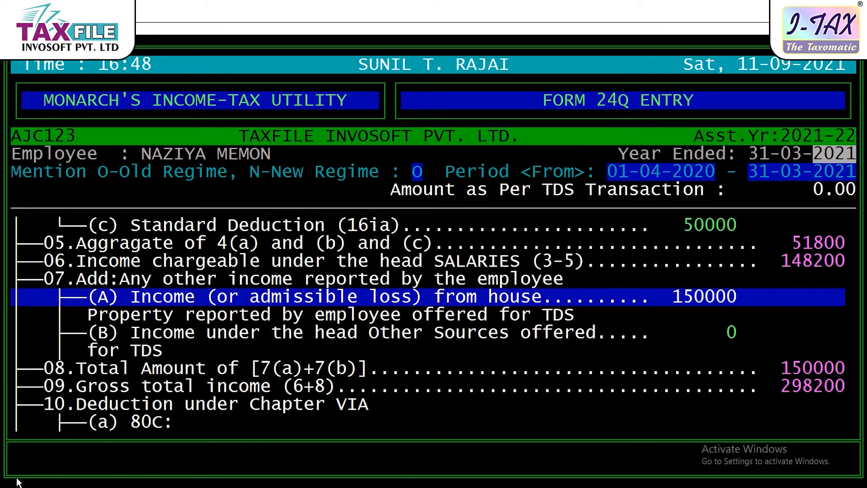
- Open the description help list for row (1) of 80C under Deduction under Chapter VIA
key("Down")
key("Down")
key("Down")
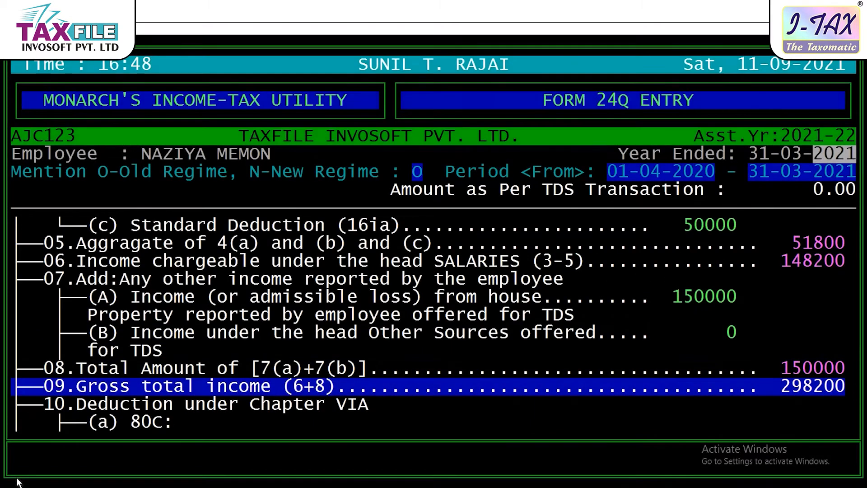
key("Down")
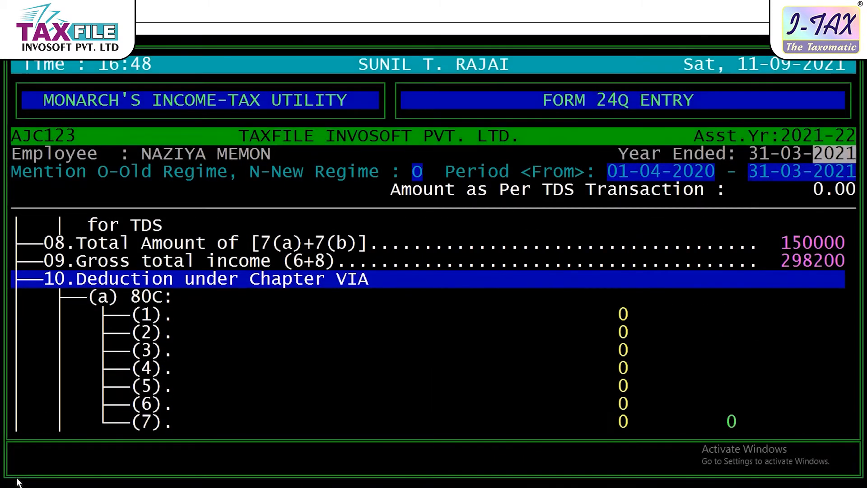
key("Down")
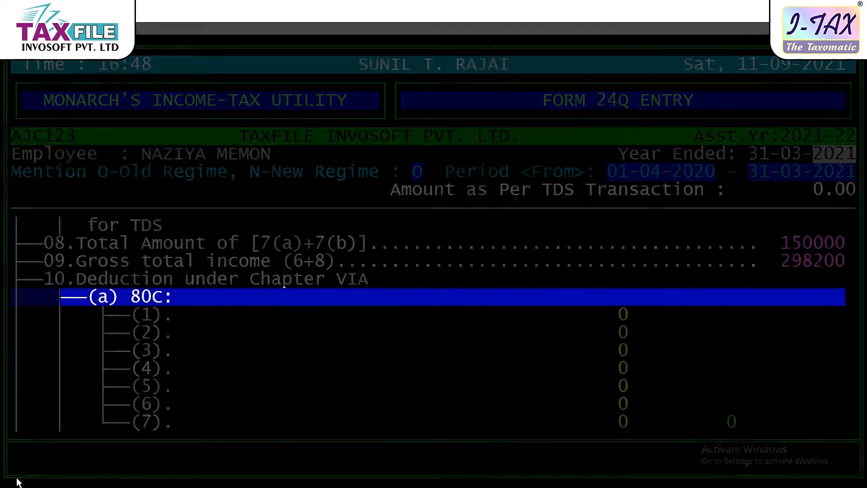
key("Down")
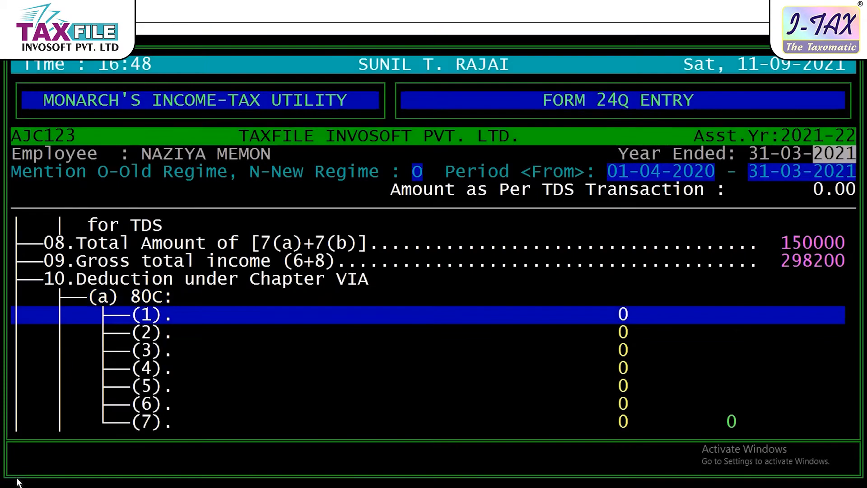
key("Return")
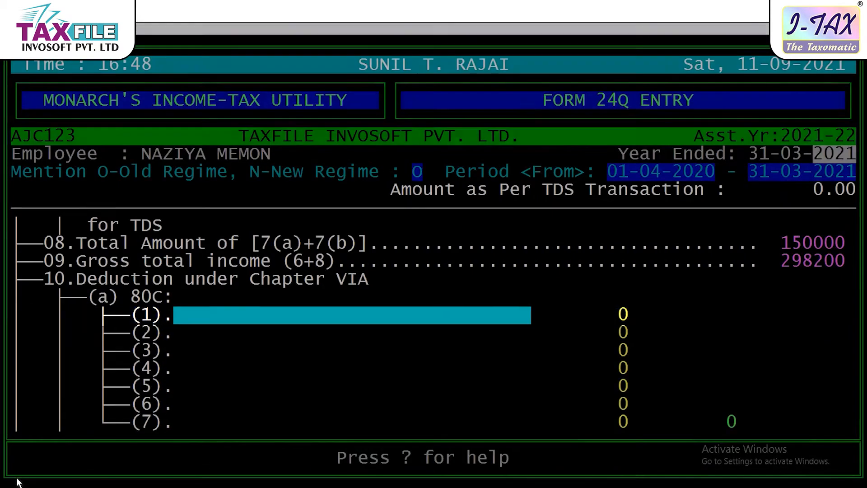
type("?")
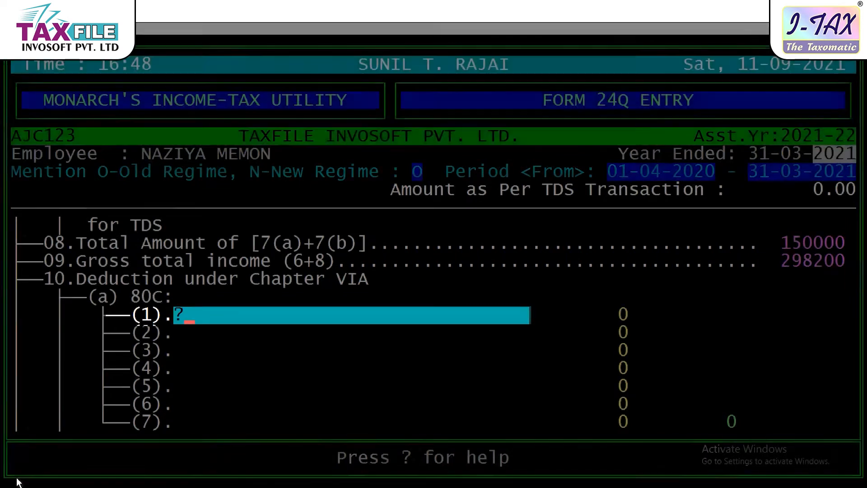
key("Return")
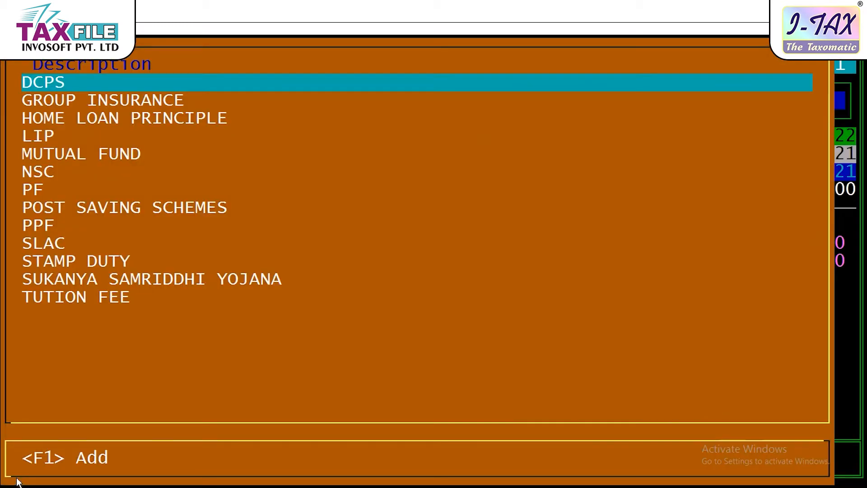
- Choose LIP as the first 80C deduction and set its amount to 12300
key("Down")
key("Down")
key("Down")
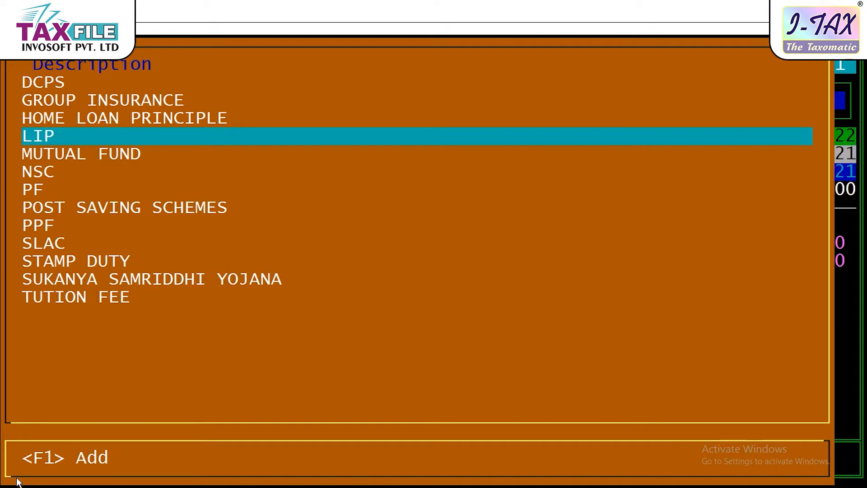
key("Return")
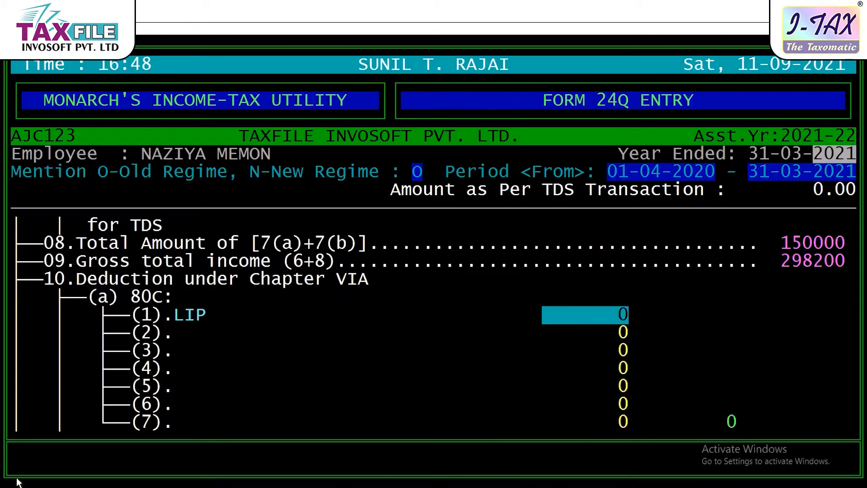
type("12300")
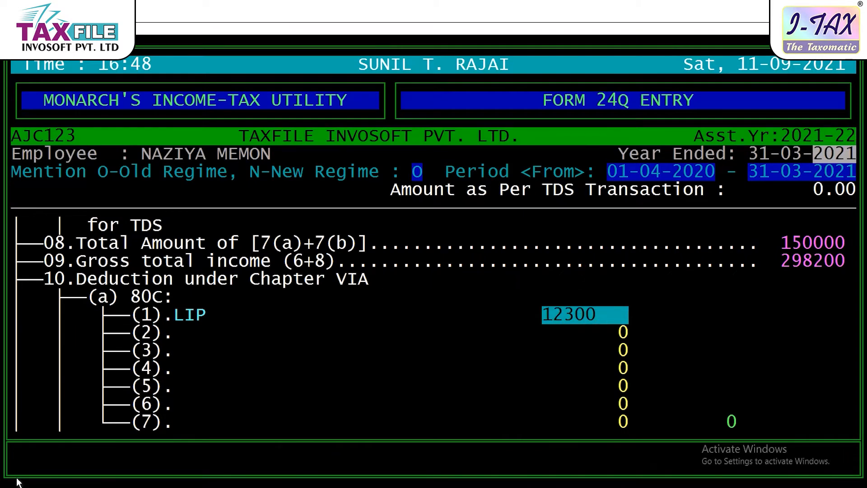
key("Return")
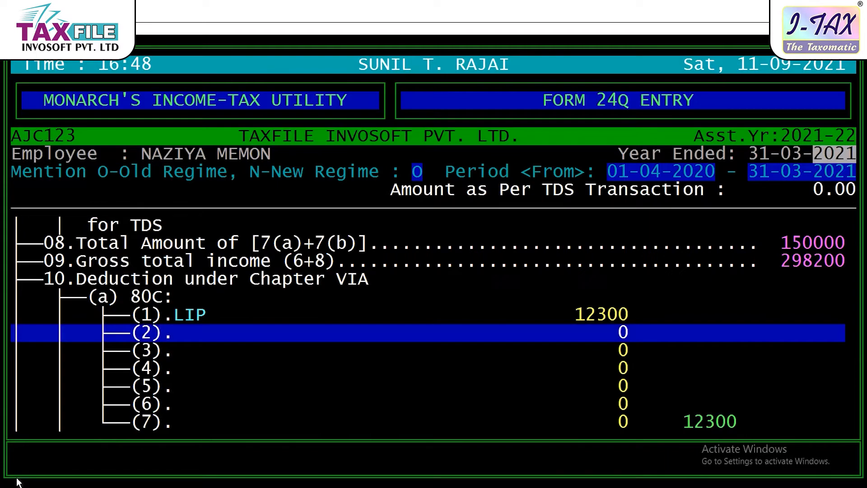
- Leave 80C rows (2) to (7) blank and accept 0 for 80CCC
key("Return")
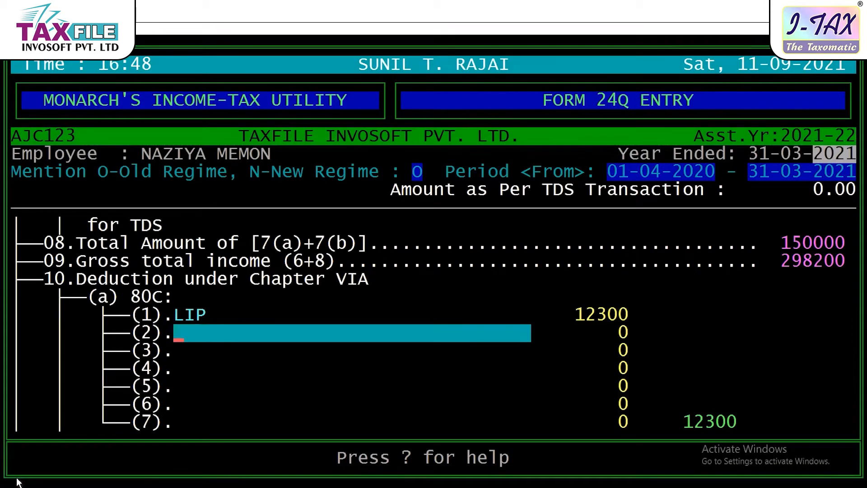
key("Return")
key("Return")
key("Return")
key("Return")
key("Return")
key("Return")
key("Return")
key("Return")
key("Return")
key("Return")
key("Return")
key("Return")
key("Return")
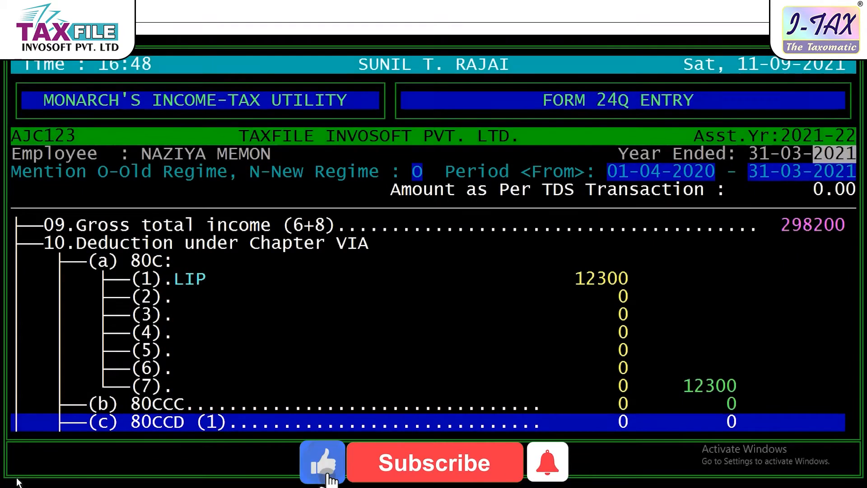
- Set the 80CCD (1) deduction to 50000 and accept the same deductible amount
key("Return")
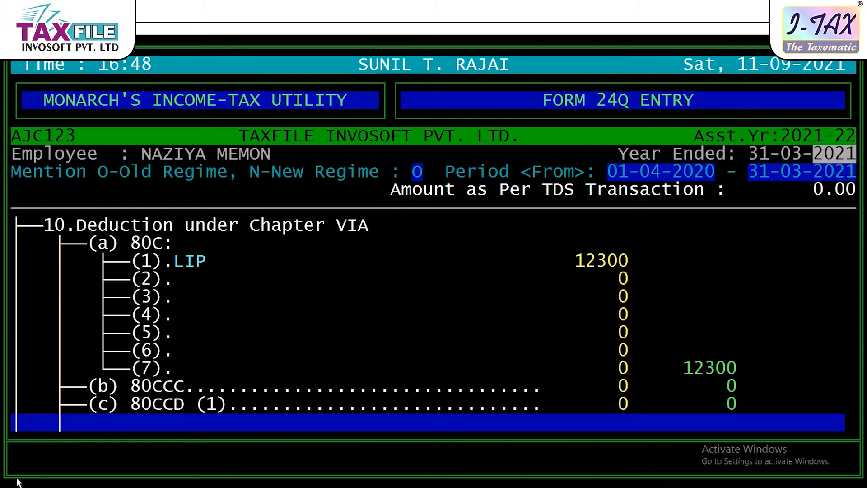
key("Up")
key("Return")
type("50000")
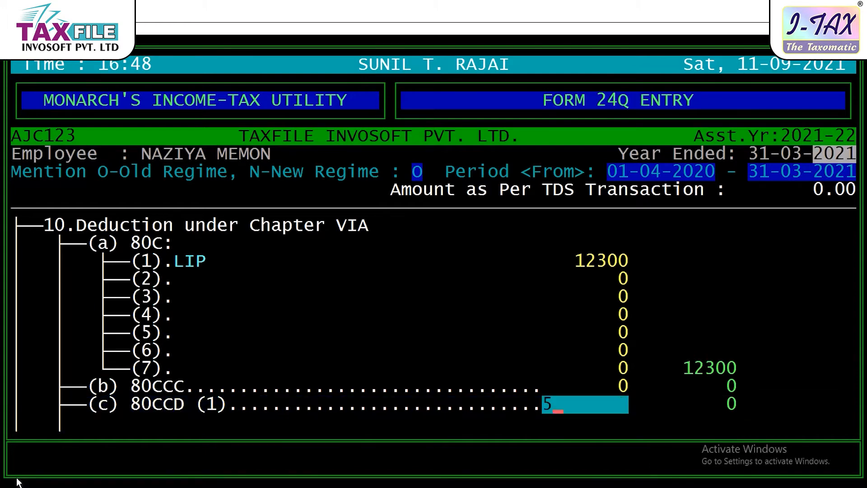
key("Return")
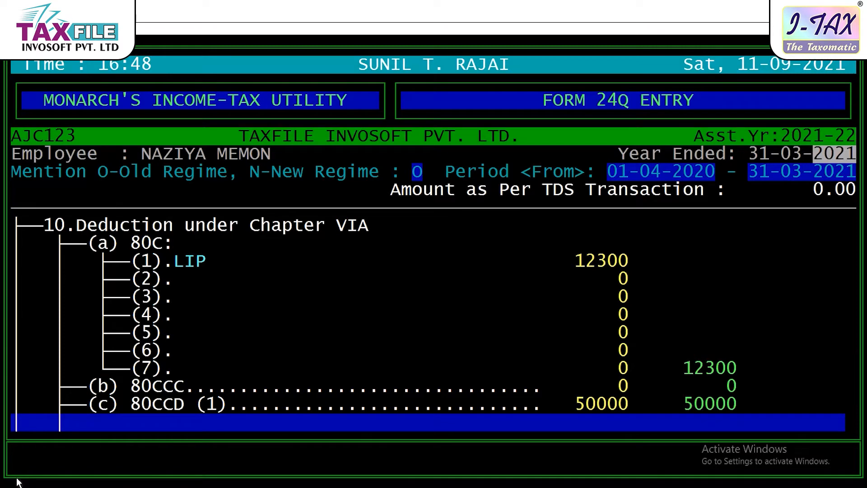
- Enter 50000 for 80CCD (1B) and 2200 for 80CCD (2), accepting the same deductible amounts
key("Down")
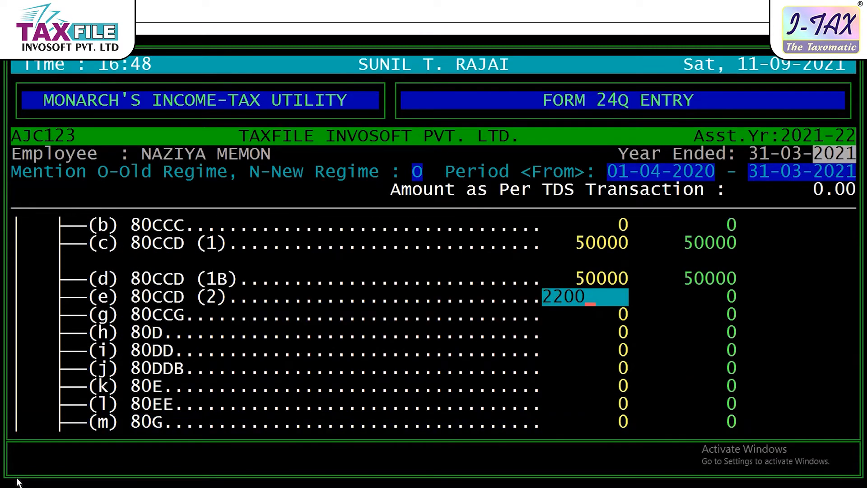
key("Return")
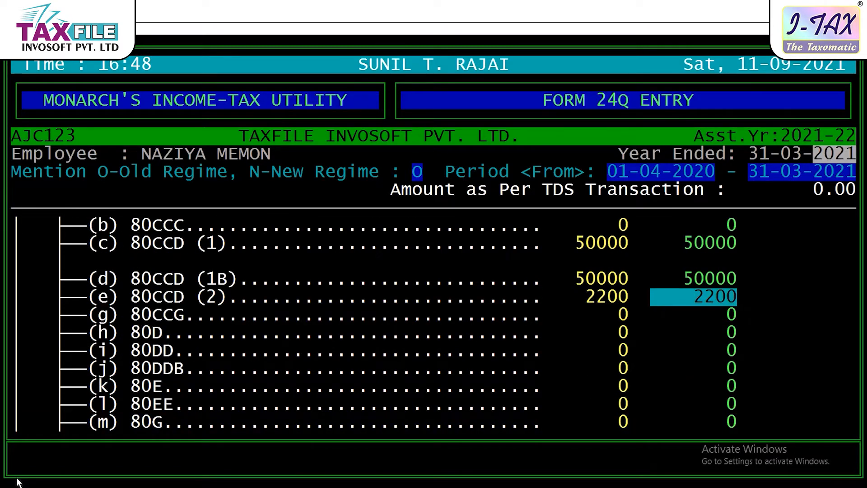
key("Return")
key("Return")
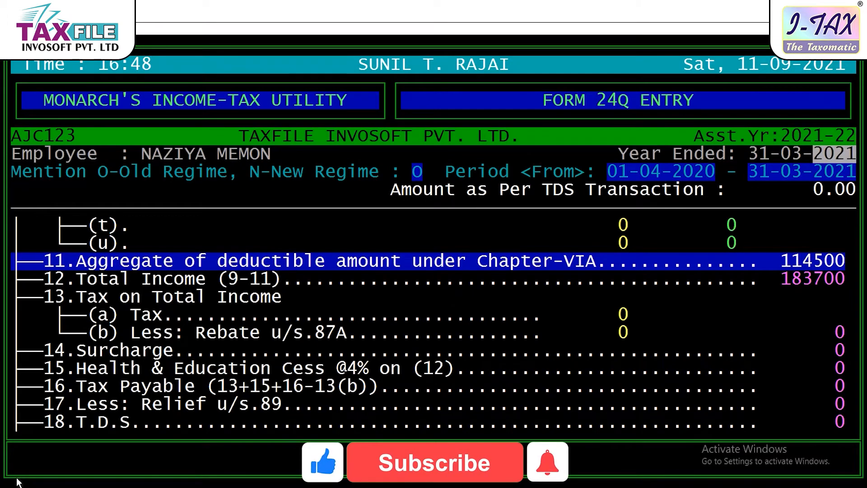
- Review the Chapter VIA aggregate, total income, tax on total income, T.D.S and net tax payable lines
key("Down")
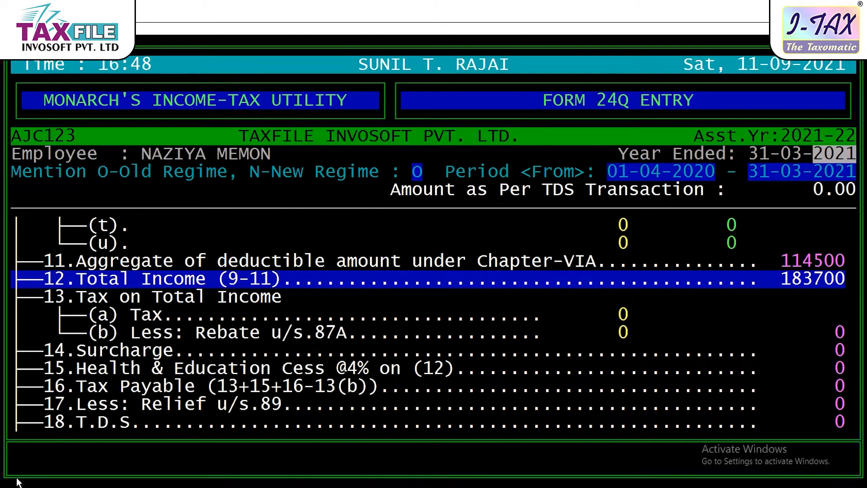
key("Down")
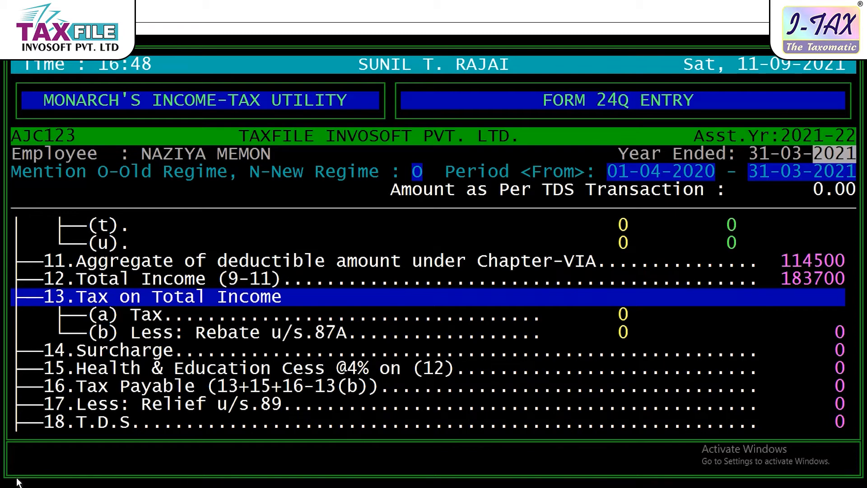
key("Down")
key("Down")
key("Down")
key("Down")
key("Return")
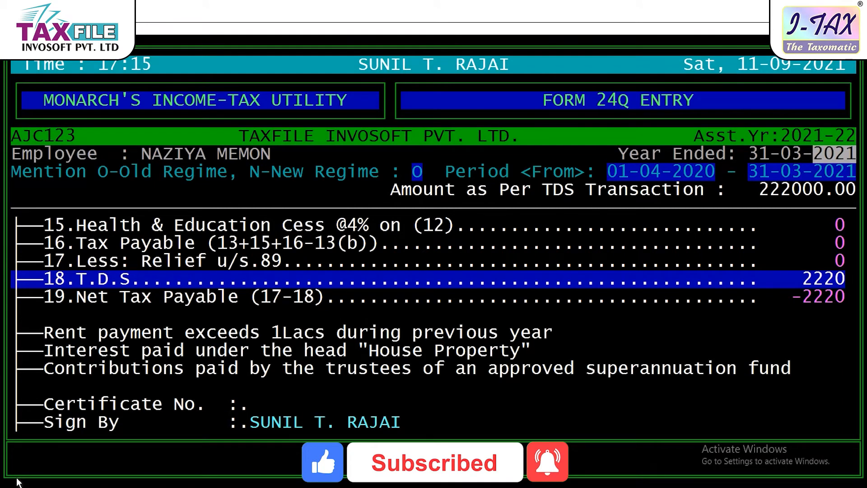
key("Down")
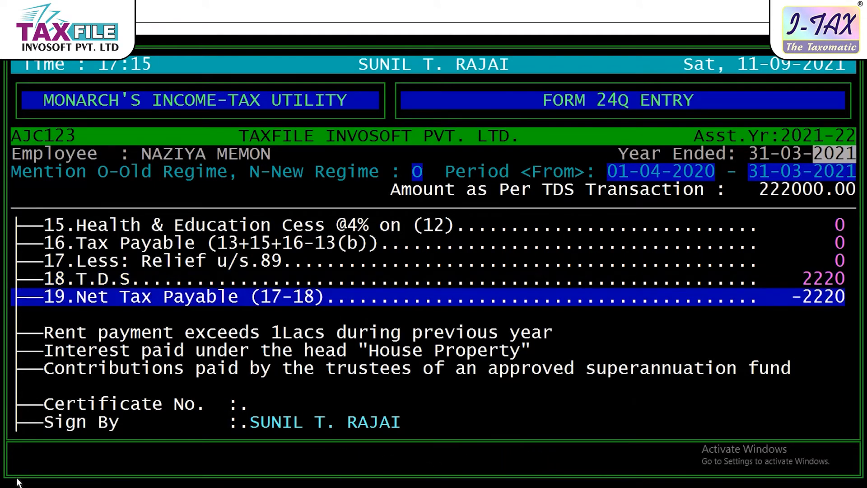
key("Up")
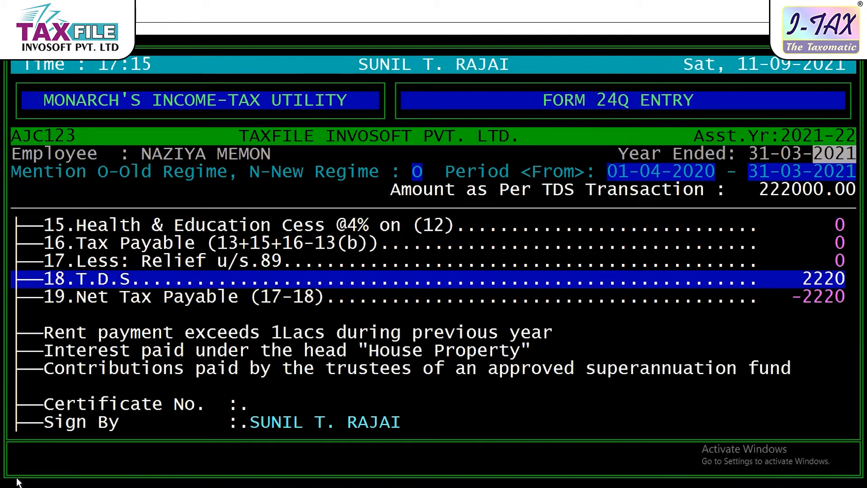
key("Down")
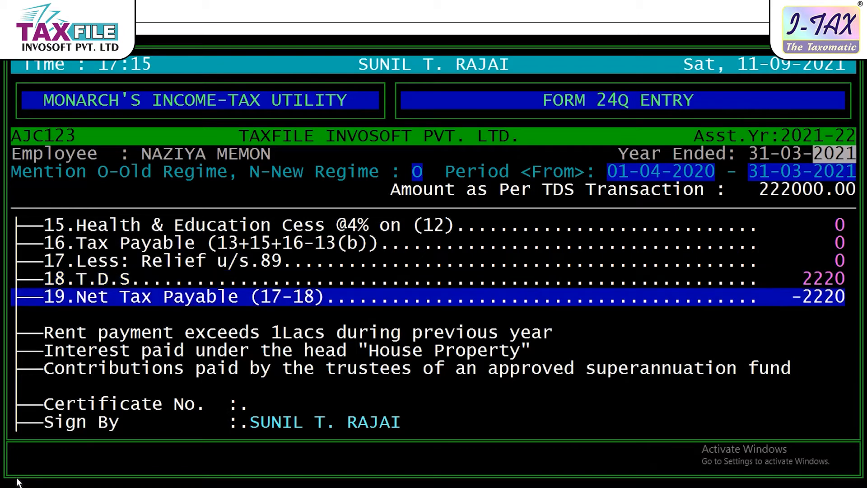
- Open the details on rent payment exceeding 1 lakh and leave the question and landlord entries blank
key("Down")
key("Down")
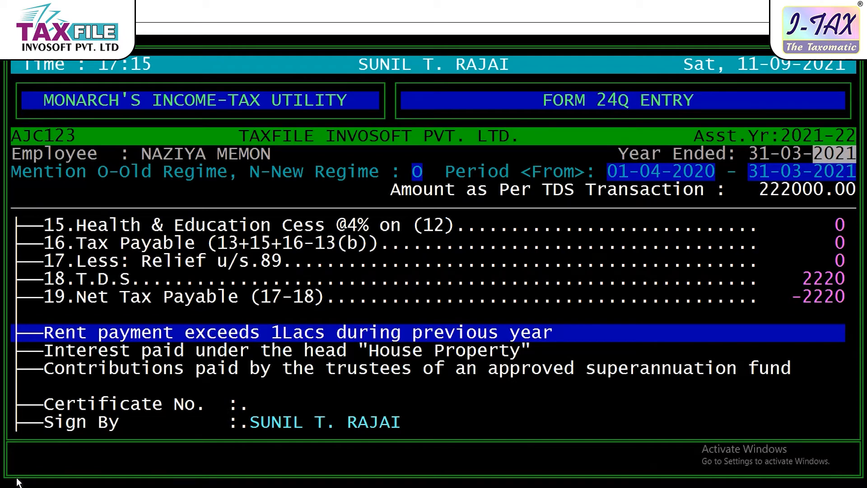
key("Return")
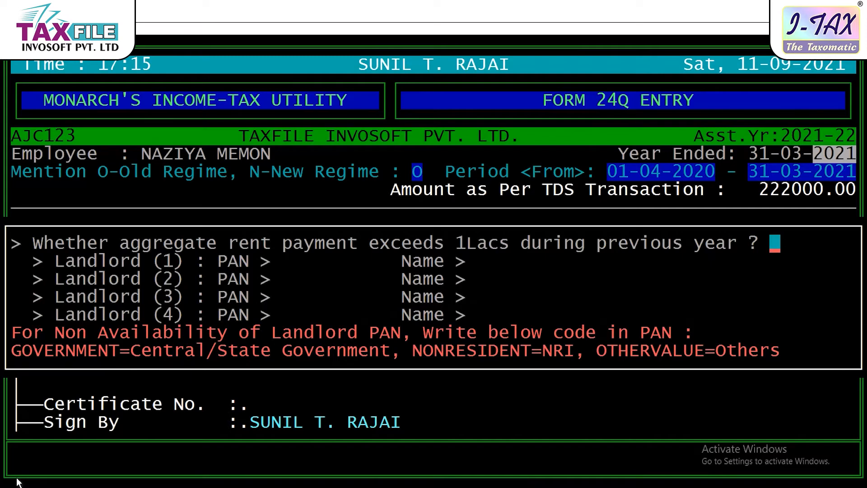
key("Return")
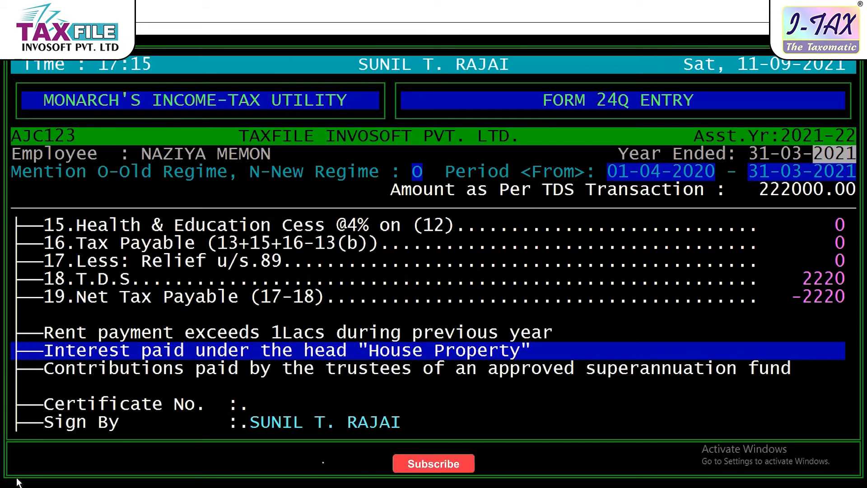
- Open the House Property interest details and the superannuation fund contribution details, leaving both questions blank
key("Return")
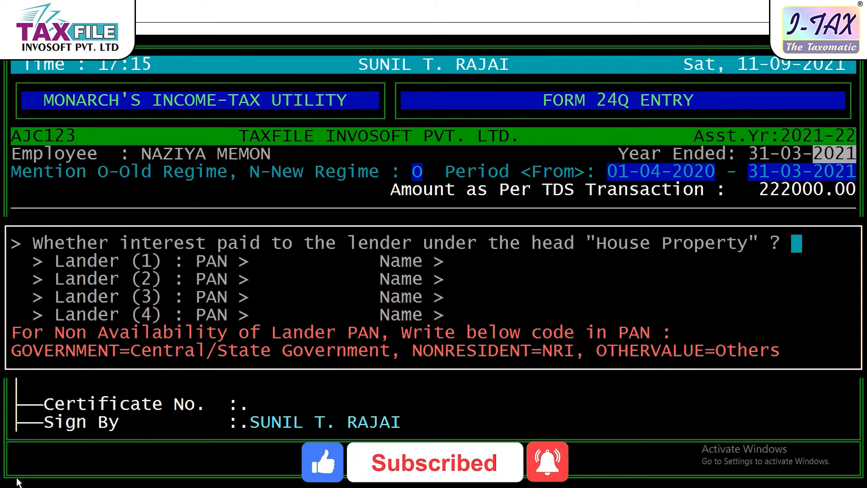
key("Return")
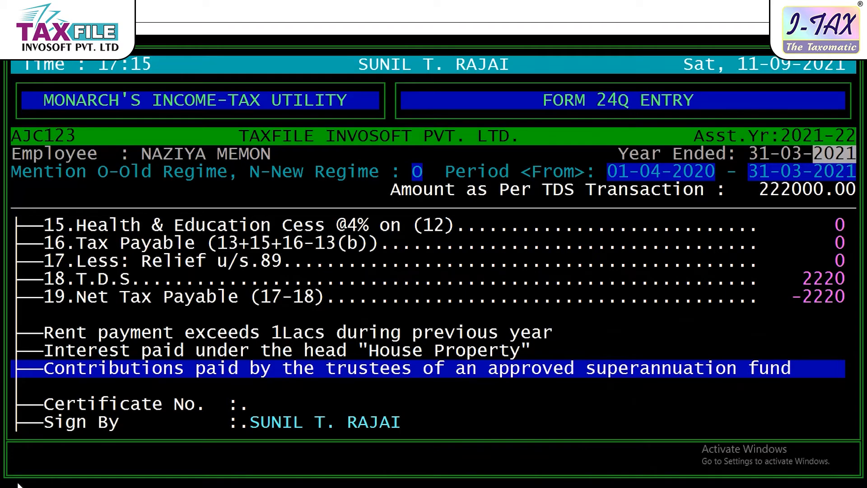
key("Return")
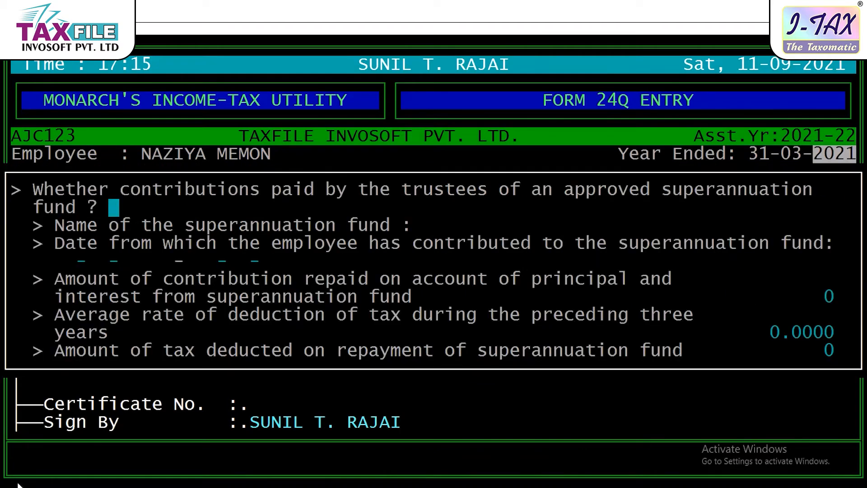
key("Return")
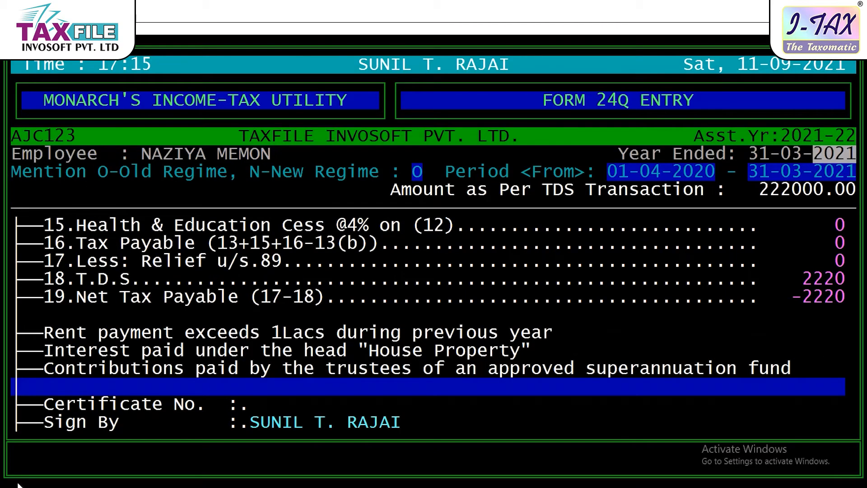
- Leave the certificate number blank and accept the prefilled signatory details, place and date to finish the Form 24Q entry
key("Return")
key("Return")
key("Return")
key("Return")
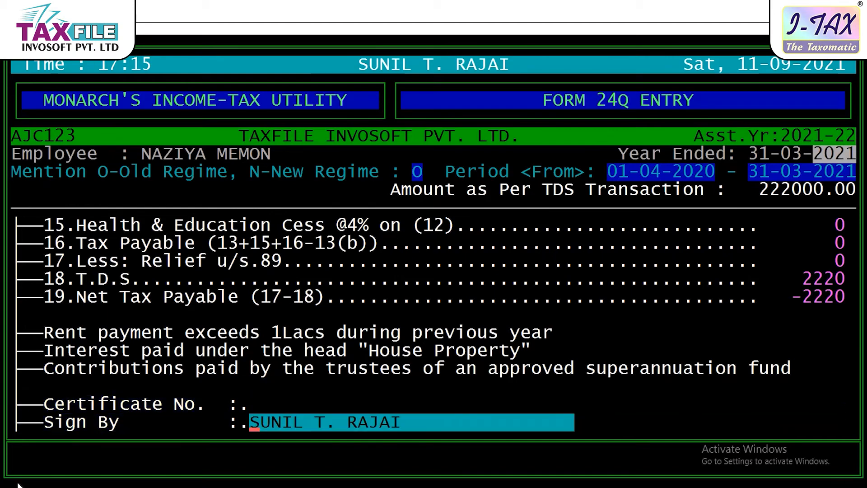
key("Return")
key("Return")
key("Return")
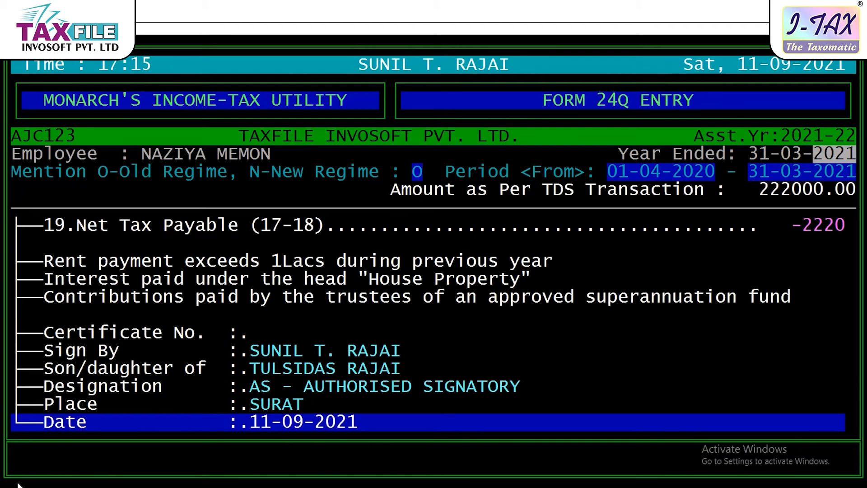
key("Return")
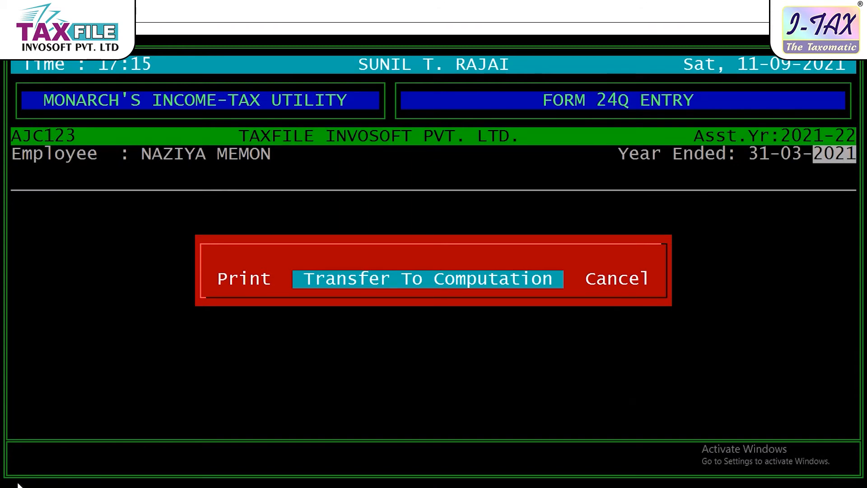
- Print the completed Form 24Q entry with the TDS column included
key("Left")
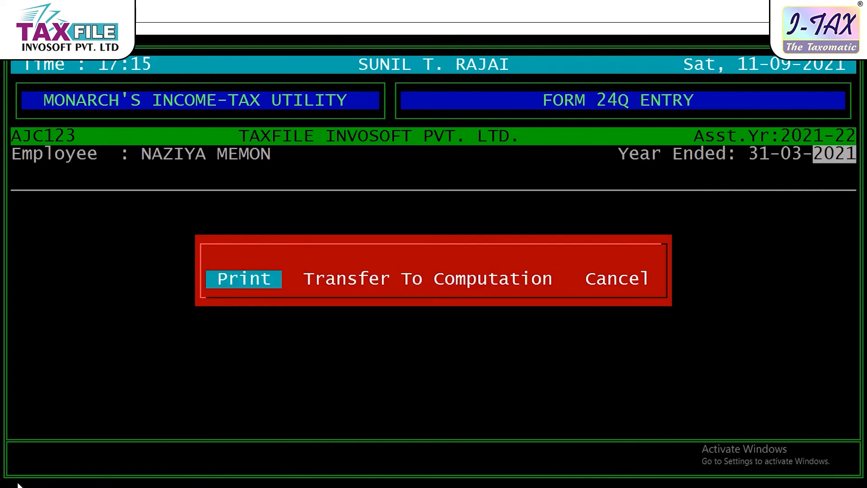
key("Return")
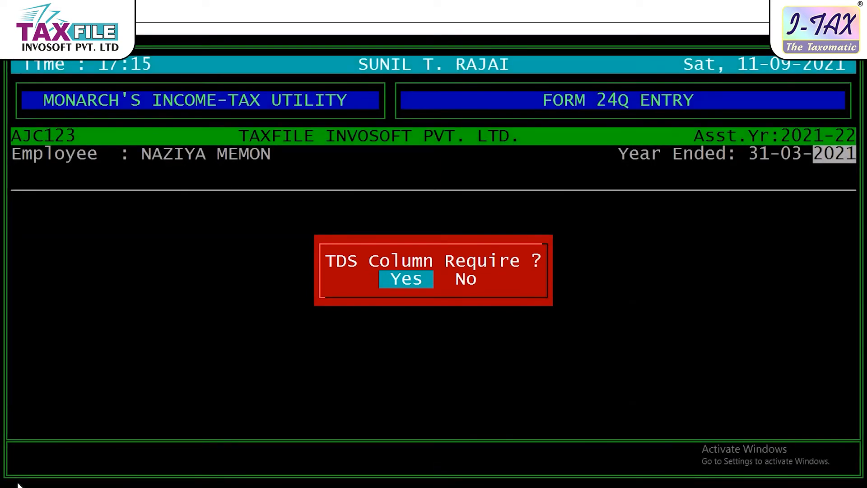
key("Return")
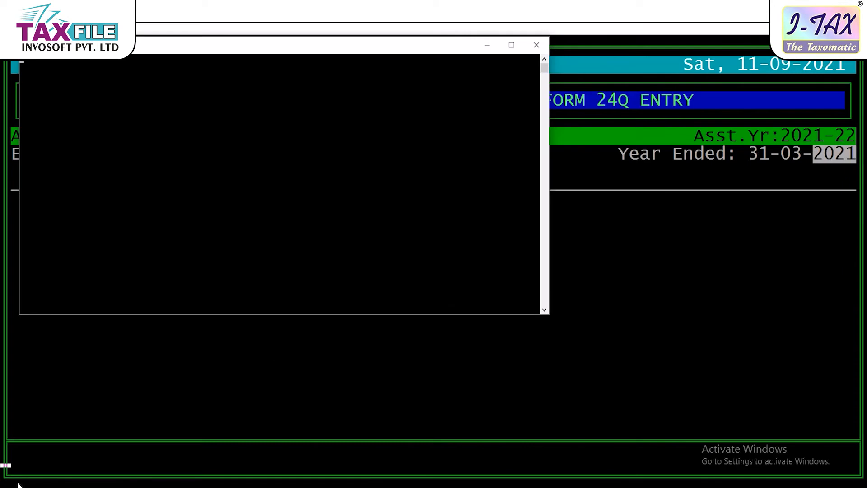